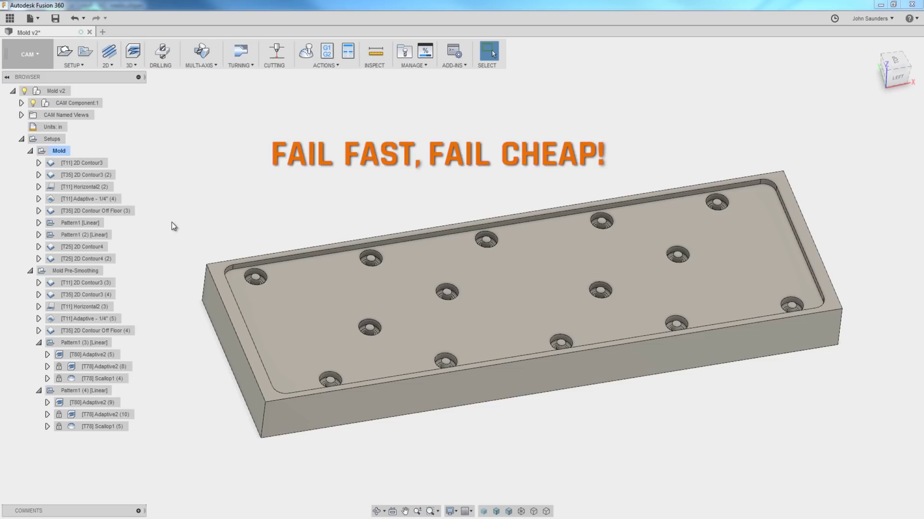
Select the Mold setup, then compare No Smoothing.nc (7,423 KB) against Smoothing.nc in WW179
click(58, 151)
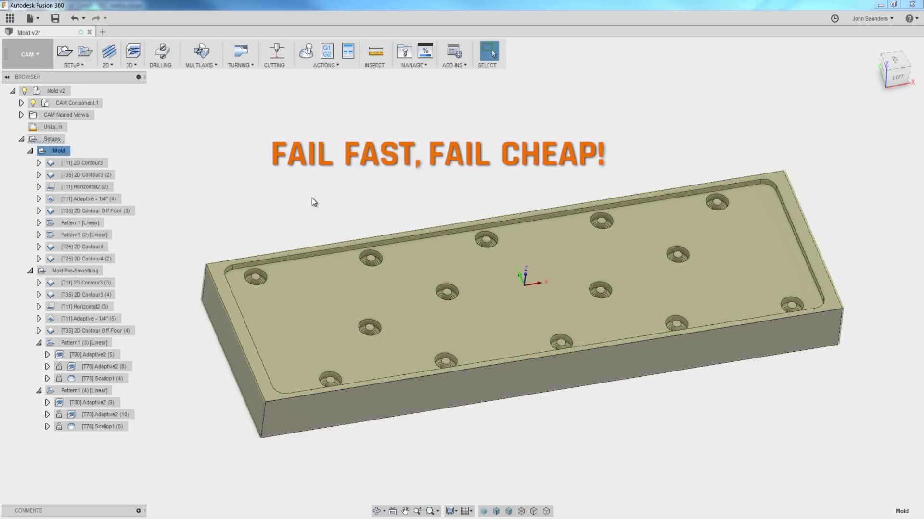
shift+middle_drag(362, 209, 327, 172)
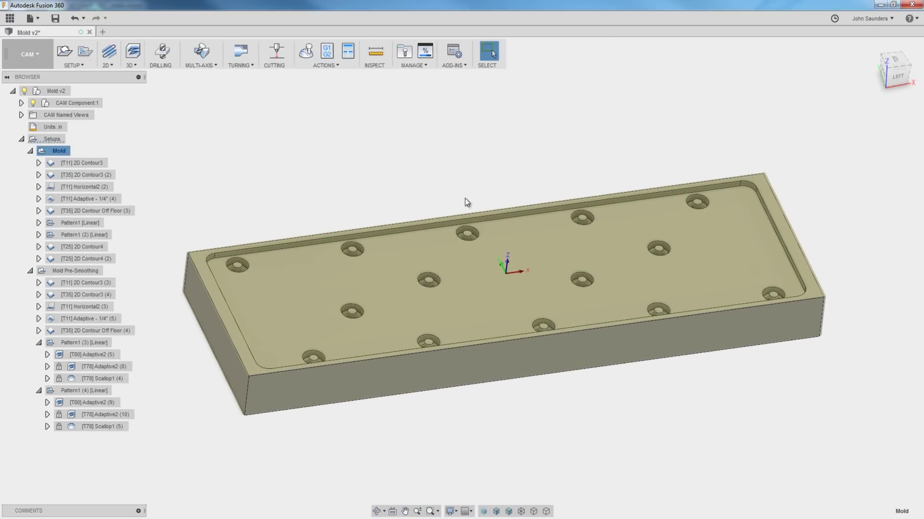
key(alt+Tab)
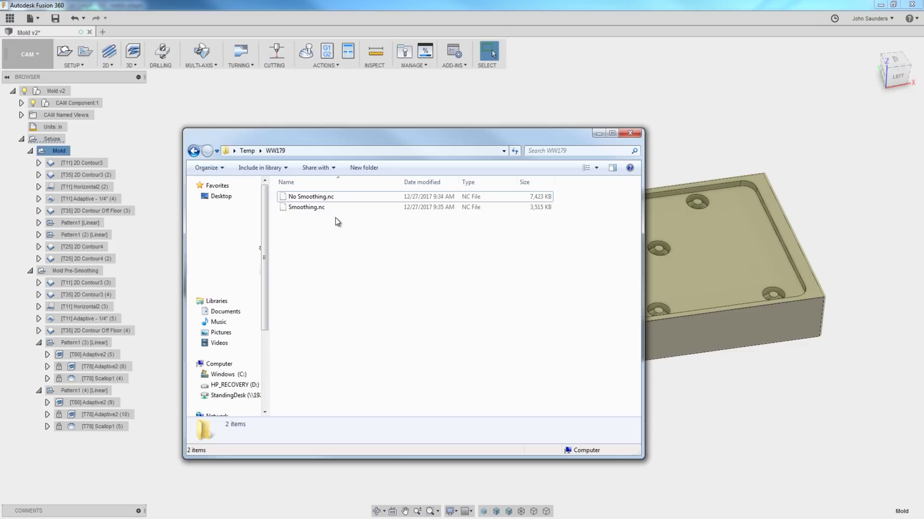
click(339, 198)
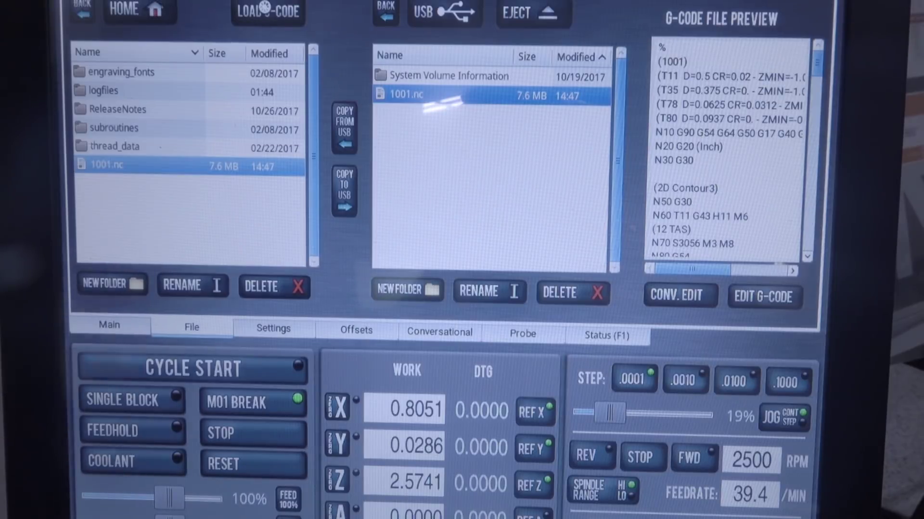
Load 1001.nc, check its 253301-line preview warning, and show the toolpath isometrically
click(265, 10)
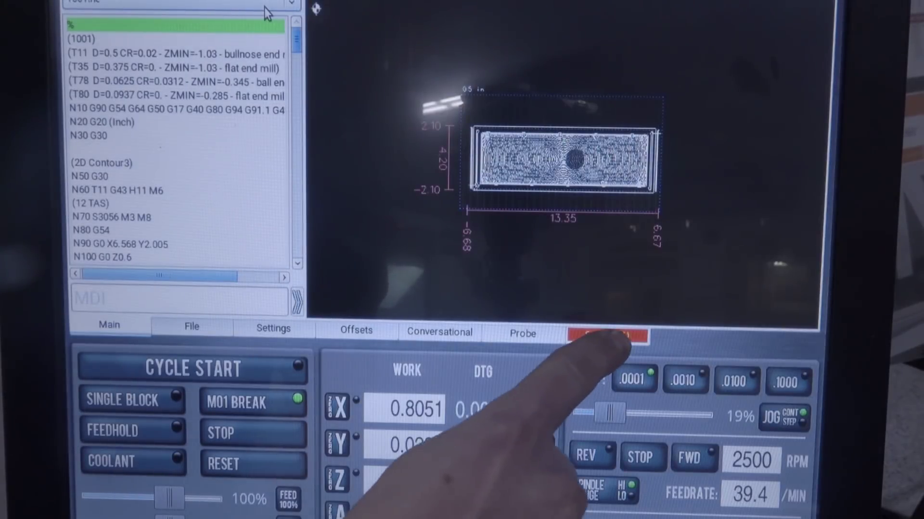
click(599, 337)
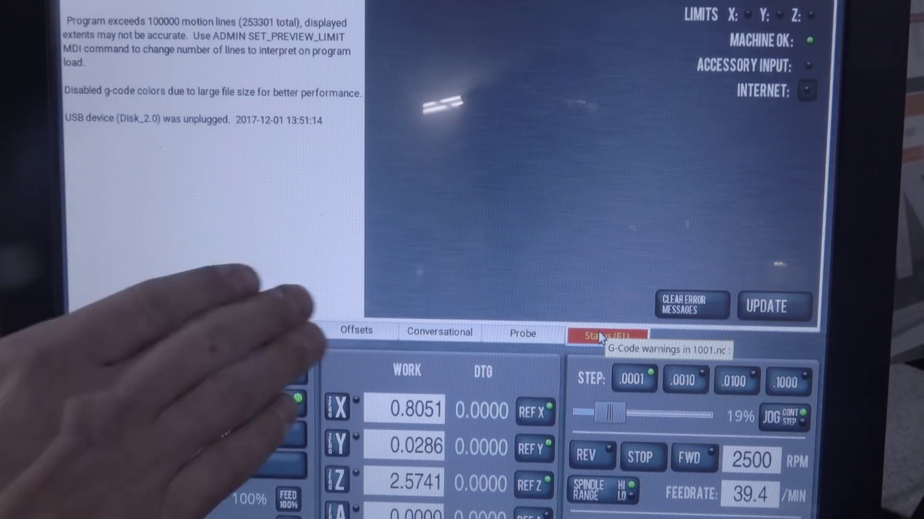
click(109, 325)
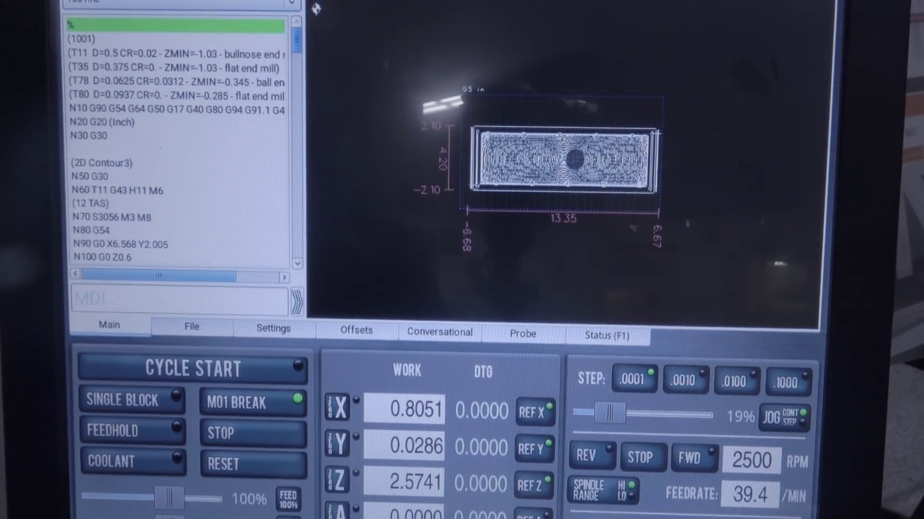
scroll(563, 159, up, 5)
right_click(504, 144)
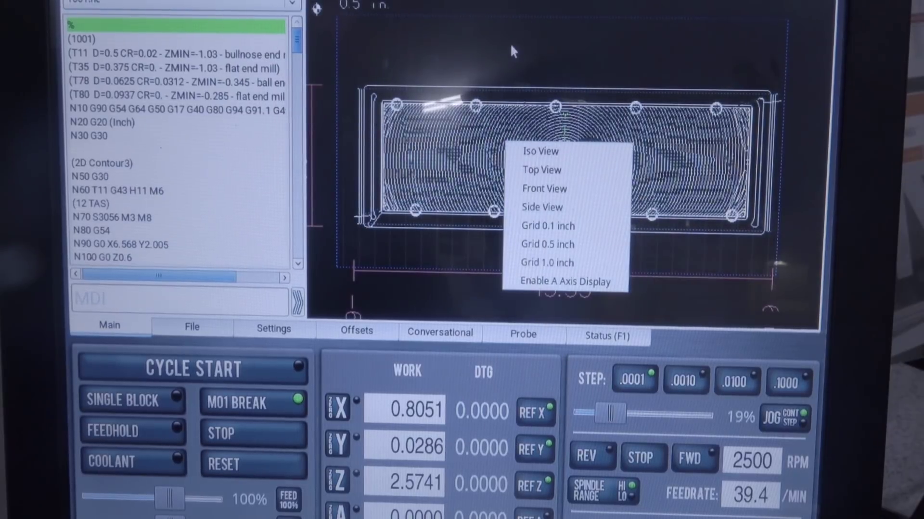
click(540, 151)
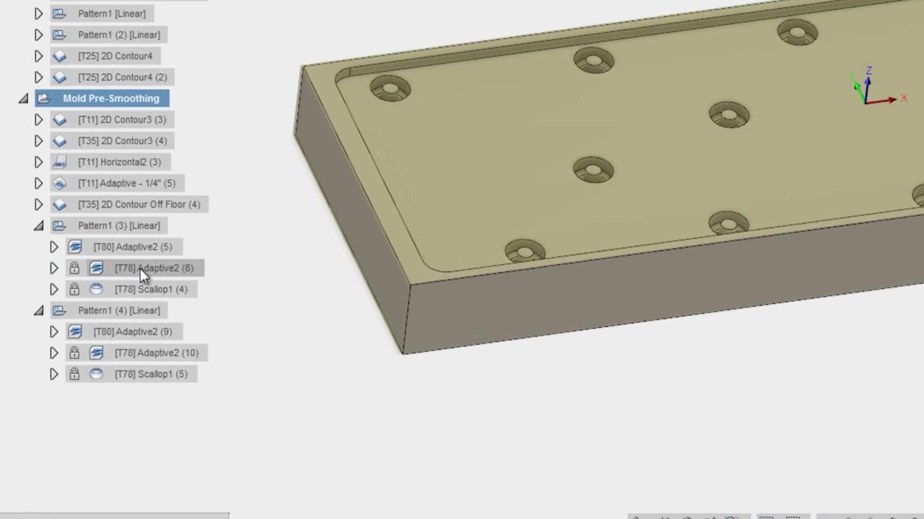
Display and expand [T78] Adaptive2 (8) to reveal its 484.1kb output size
click(144, 268)
click(53, 268)
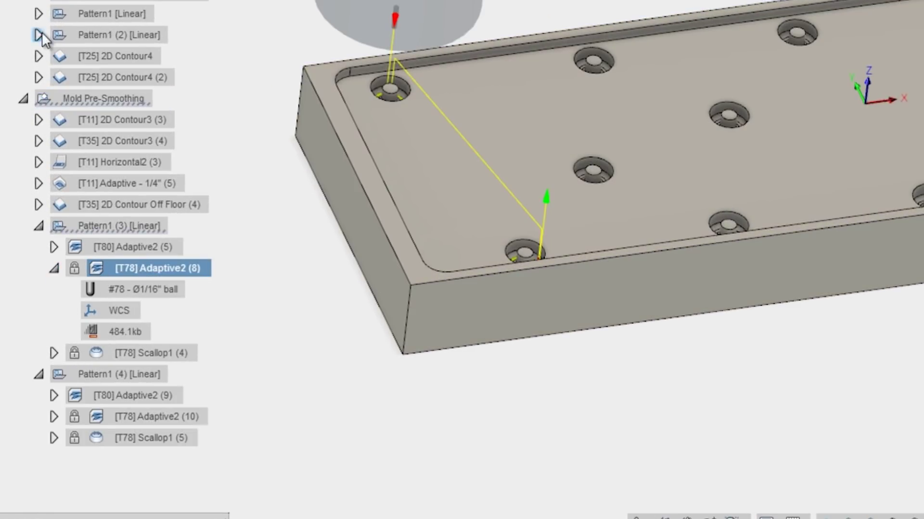
click(121, 332)
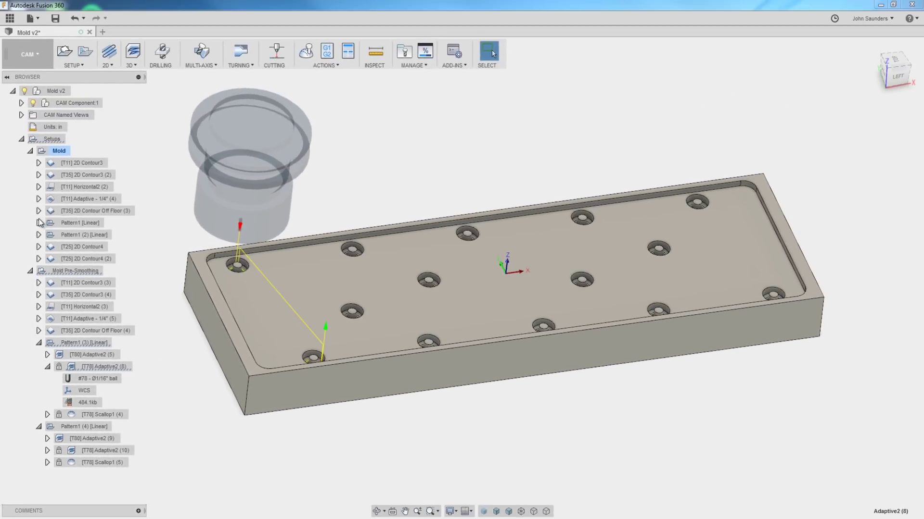
Review the Smoothing settings on Adaptive2 (4)'s Passes tab and cancel without changes
click(39, 223)
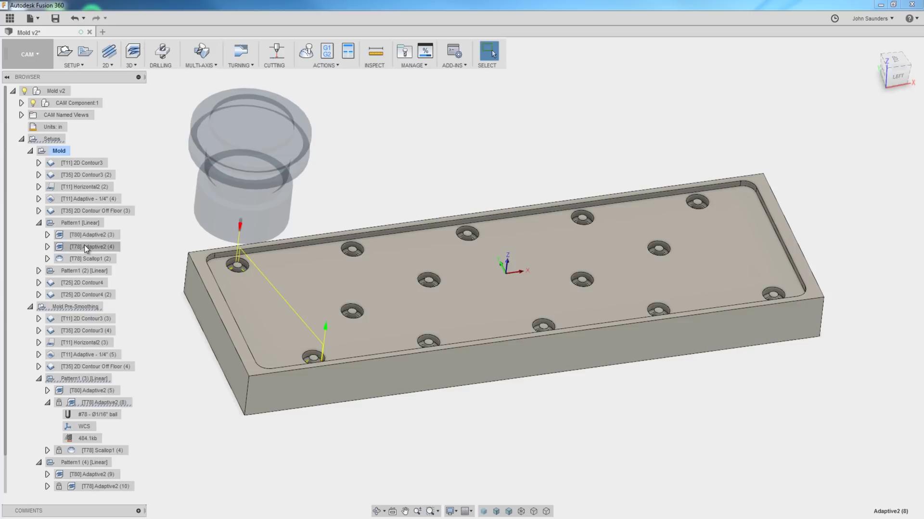
right_click(85, 246)
click(101, 253)
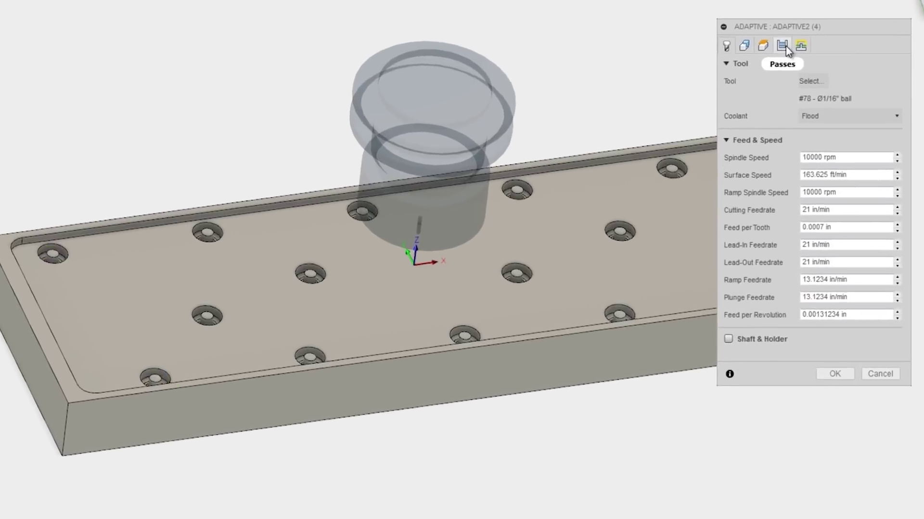
click(781, 95)
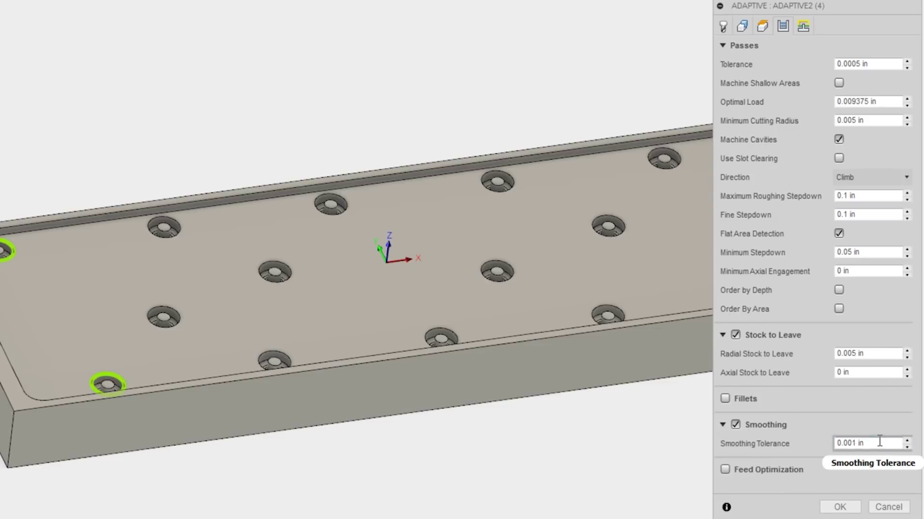
click(889, 507)
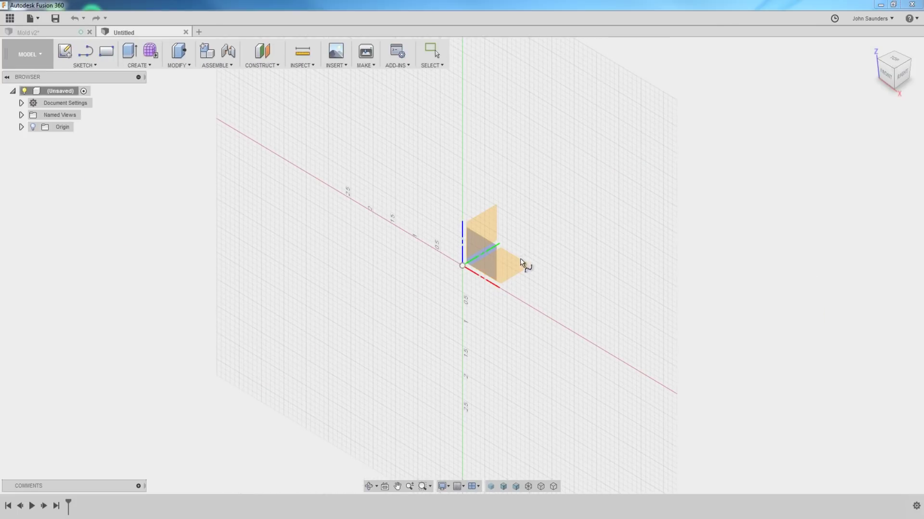
Sketch a spline curve through four fit points on an origin plane
click(524, 264)
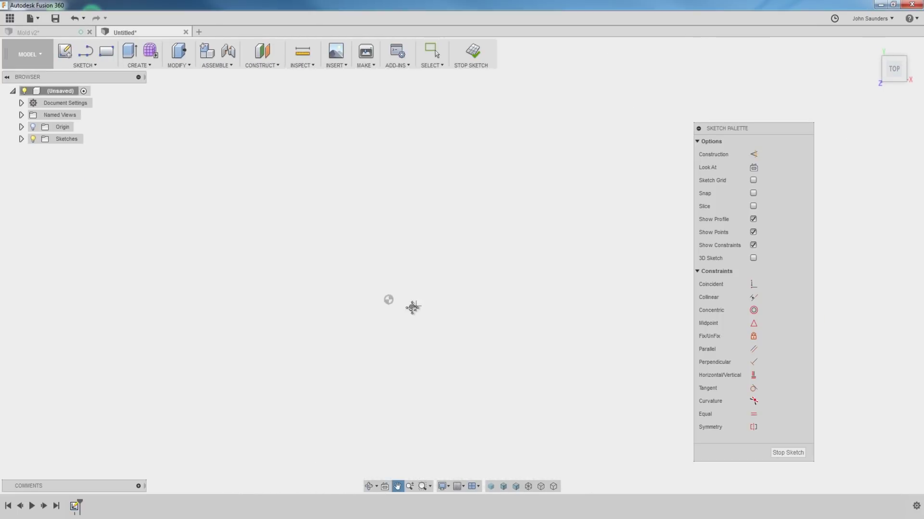
right_click(375, 313)
click(379, 283)
click(371, 309)
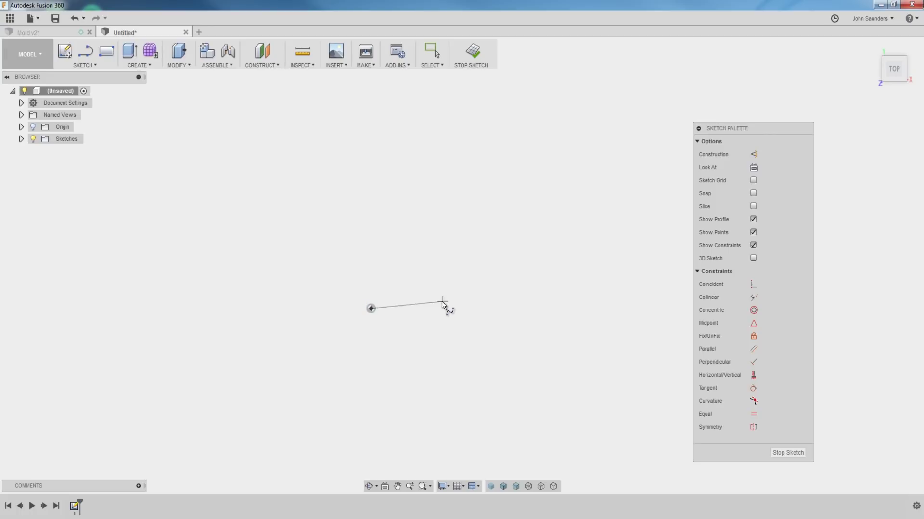
click(458, 295)
click(570, 323)
click(664, 304)
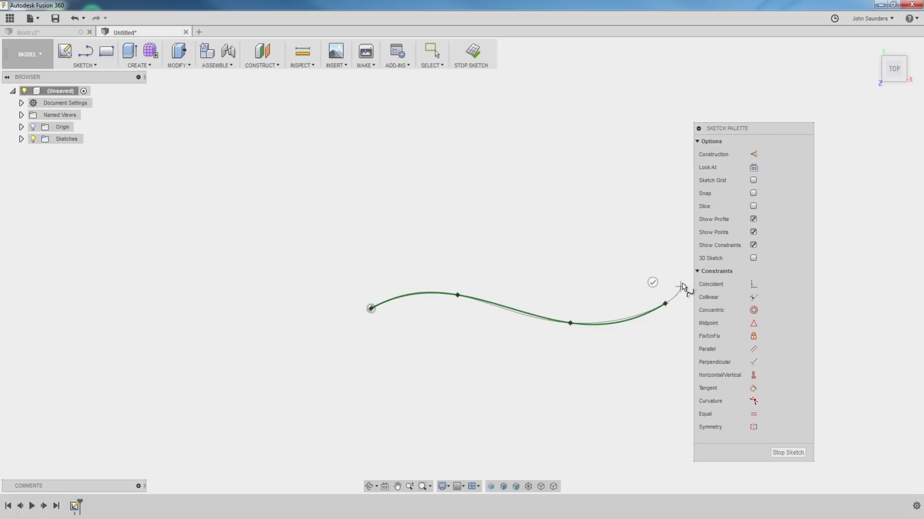
click(662, 259)
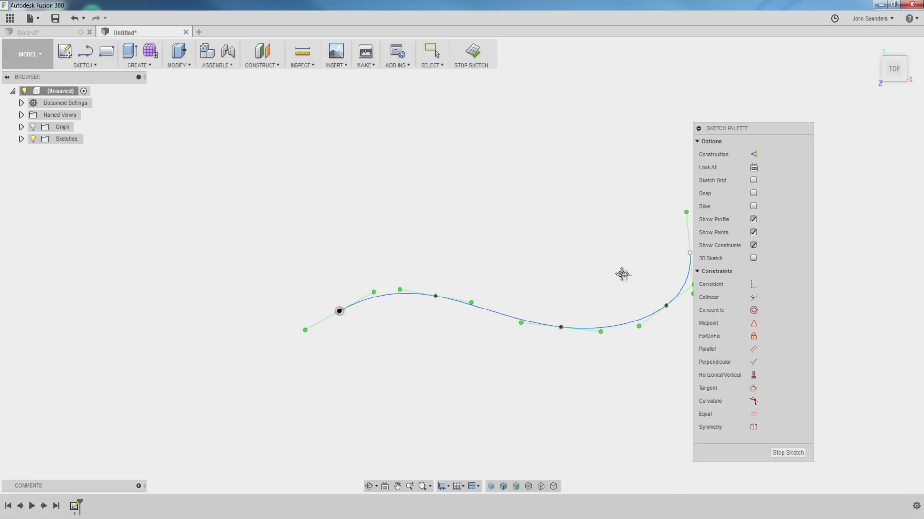
Drag the spline's start tangent handle inward so the curve rises more gently
click(469, 46)
mouse_move(463, 265)
shift+middle_down()
mouse_move(378, 256)
mouse_move(292, 296)
mouse_move(468, 210)
mouse_move(427, 226)
shift+middle_up()
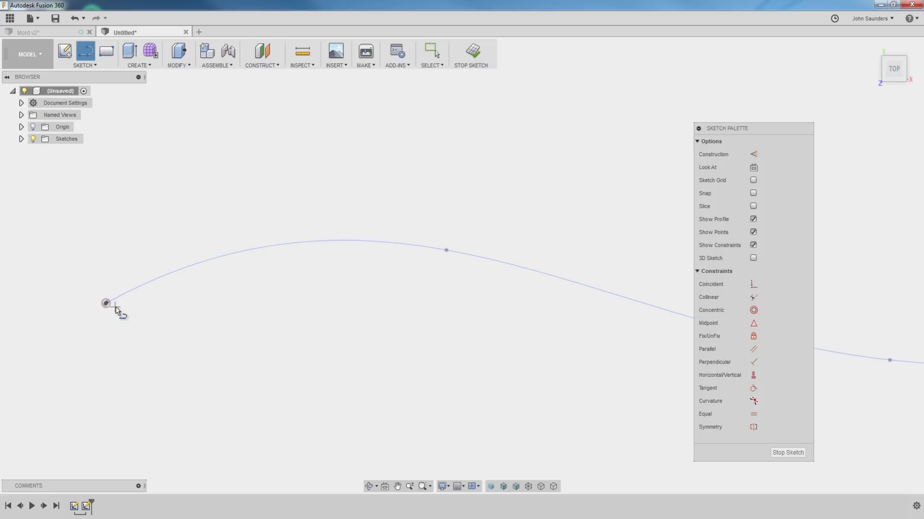
key(Escape)
scroll(204, 283, up, 3)
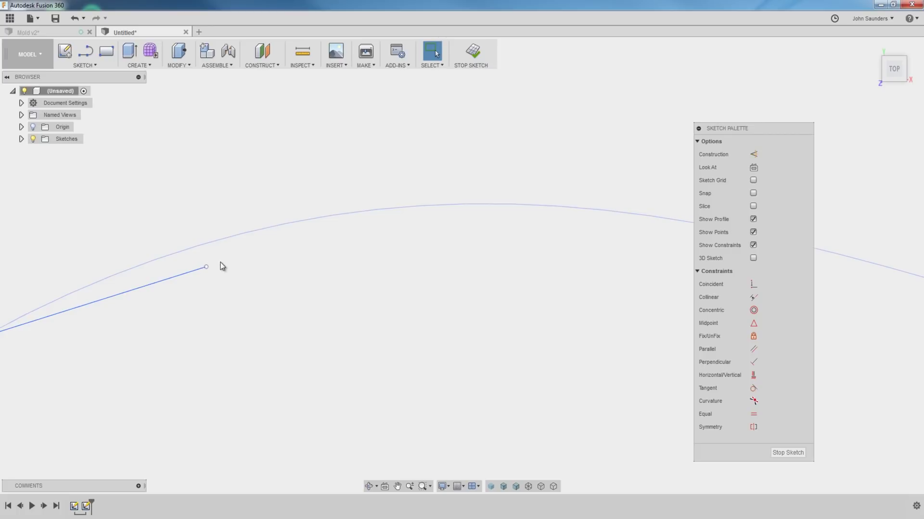
scroll(344, 274, up, 2)
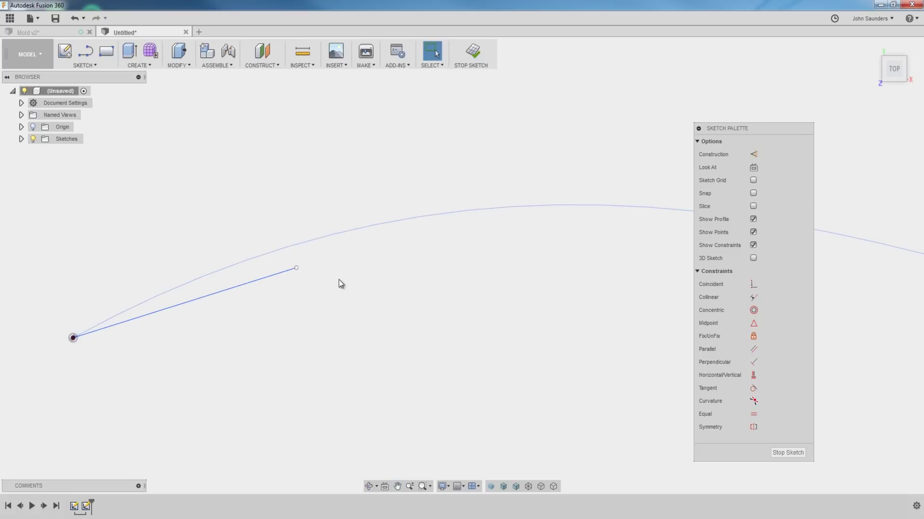
drag(295, 268, 253, 262)
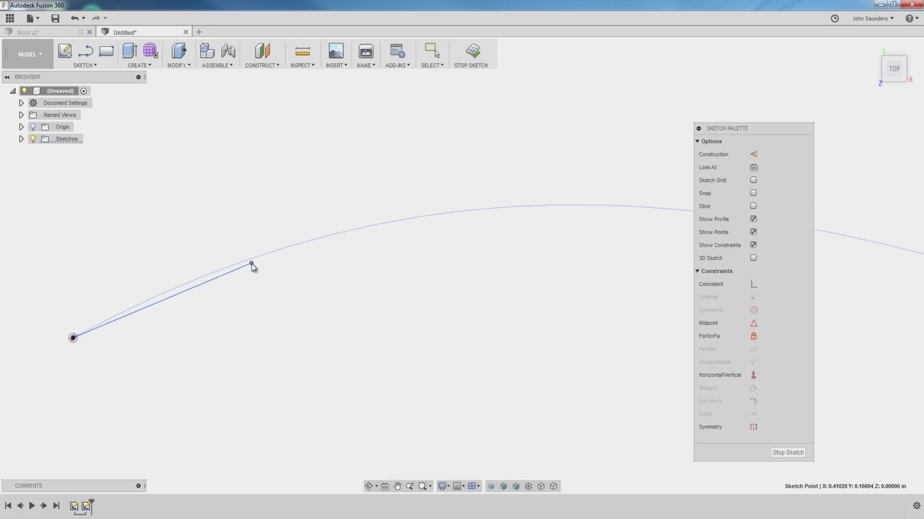
scroll(262, 280, down, 3)
scroll(275, 293, down, 2)
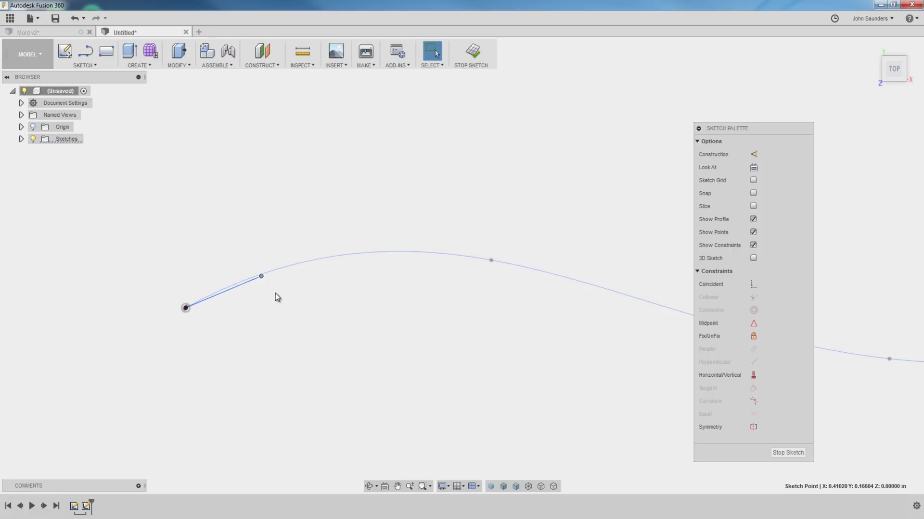
scroll(231, 296, up, 3)
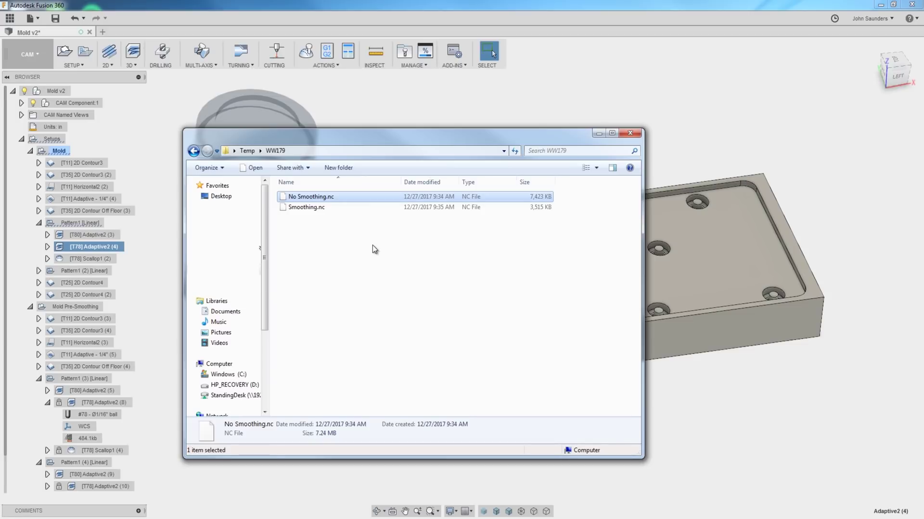
click(376, 232)
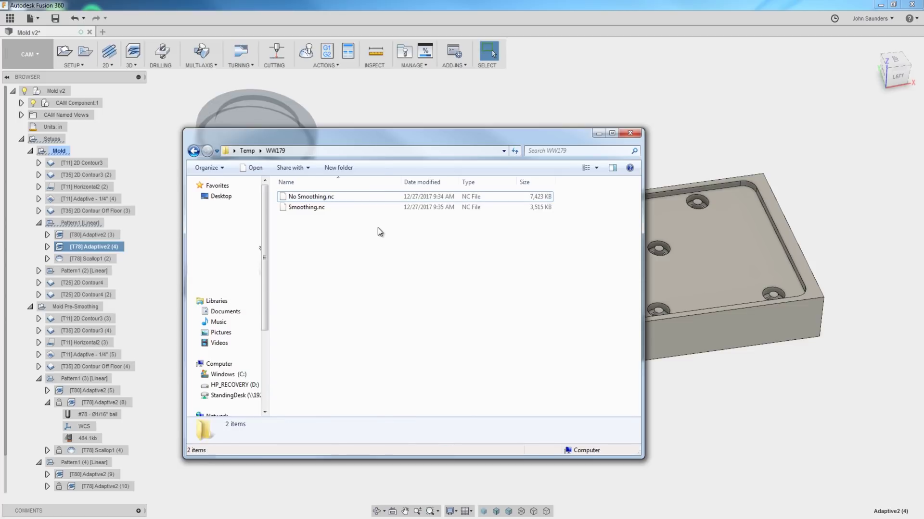
click(526, 211)
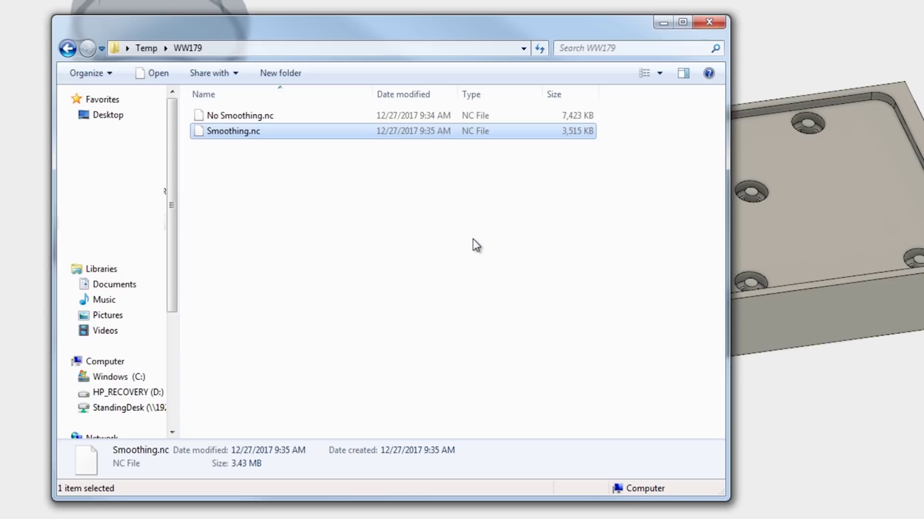
click(464, 242)
click(383, 132)
click(405, 204)
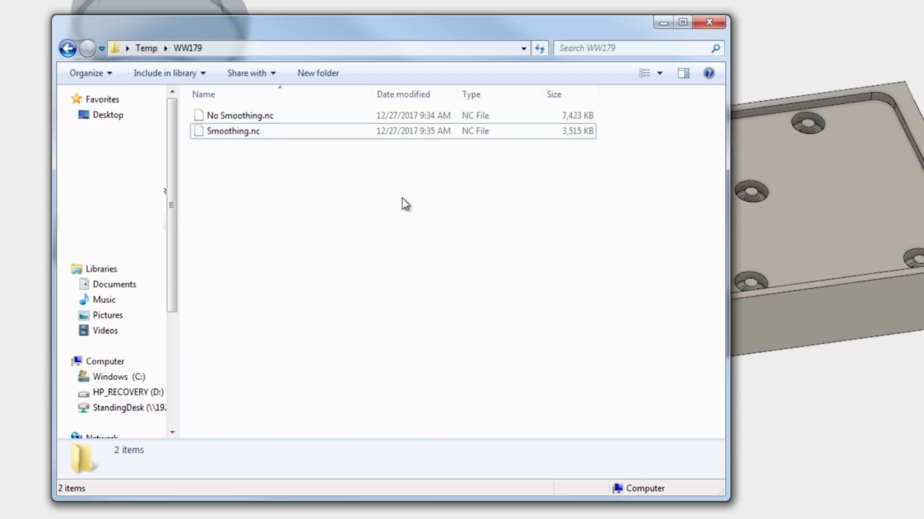
click(353, 136)
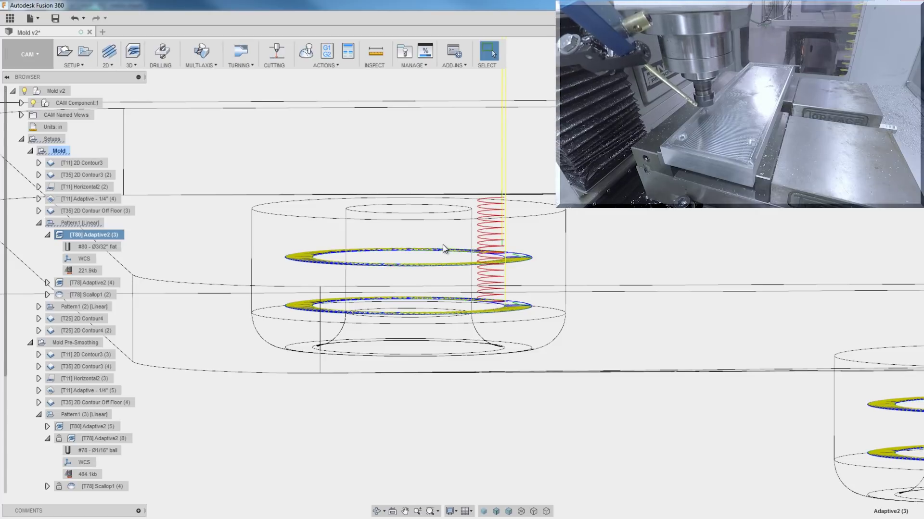
Zoom and orbit to look down on the Adaptive2 (3) rings around a counterbored hole
scroll(443, 245, up, 3)
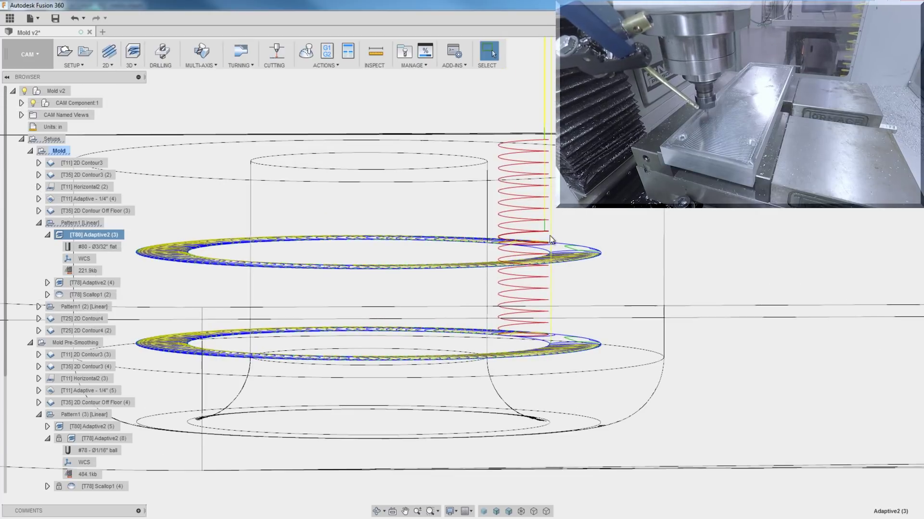
scroll(543, 272, down, 2)
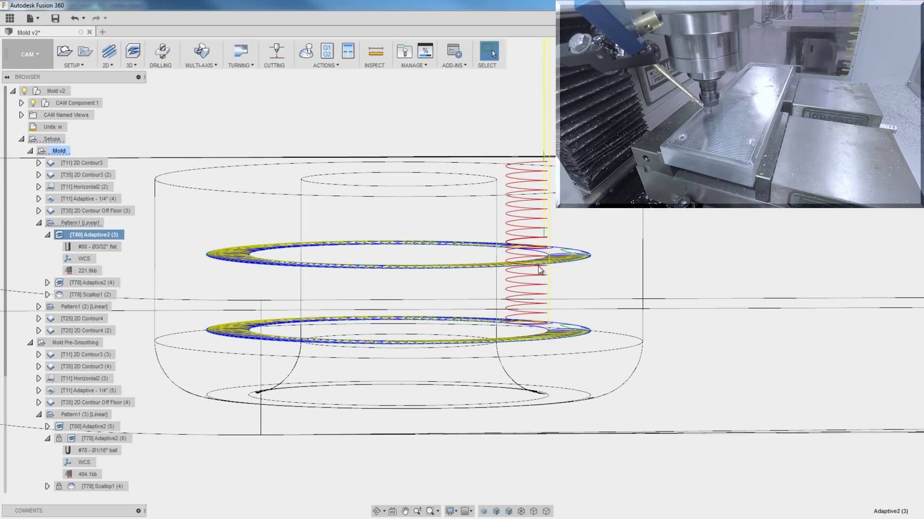
scroll(539, 269, down, 2)
shift+middle_drag(539, 270, 516, 218)
scroll(516, 218, down, 4)
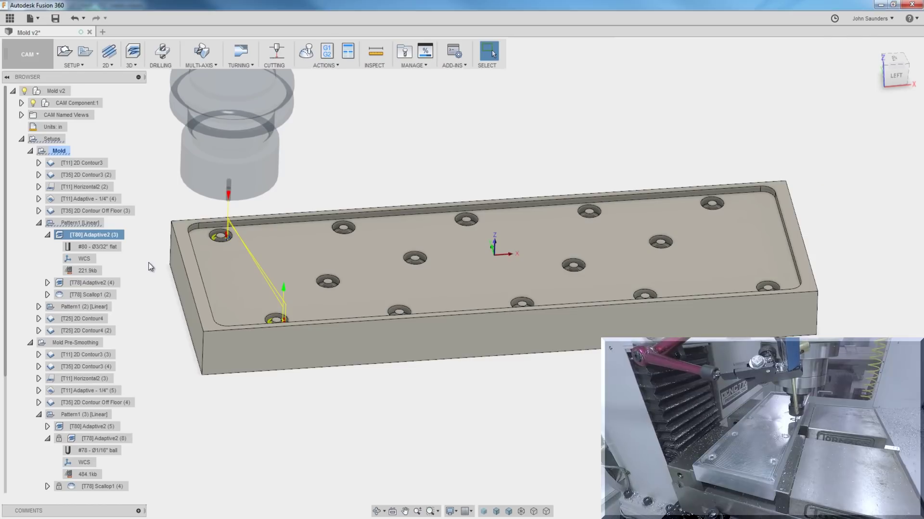
Display the Pattern1 [Linear] and Pattern1 (2) [Linear] toolpaths across the mold's holes
shift+middle_drag(173, 235, 220, 230)
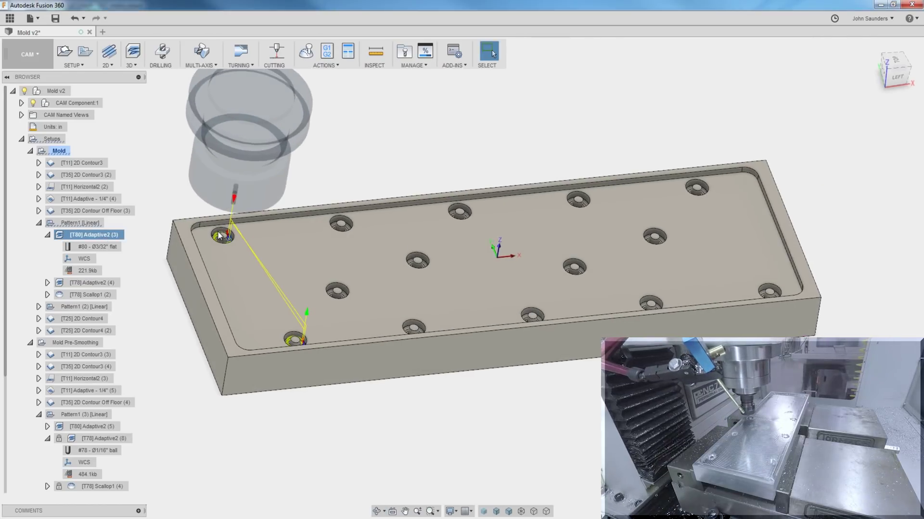
right_click(105, 235)
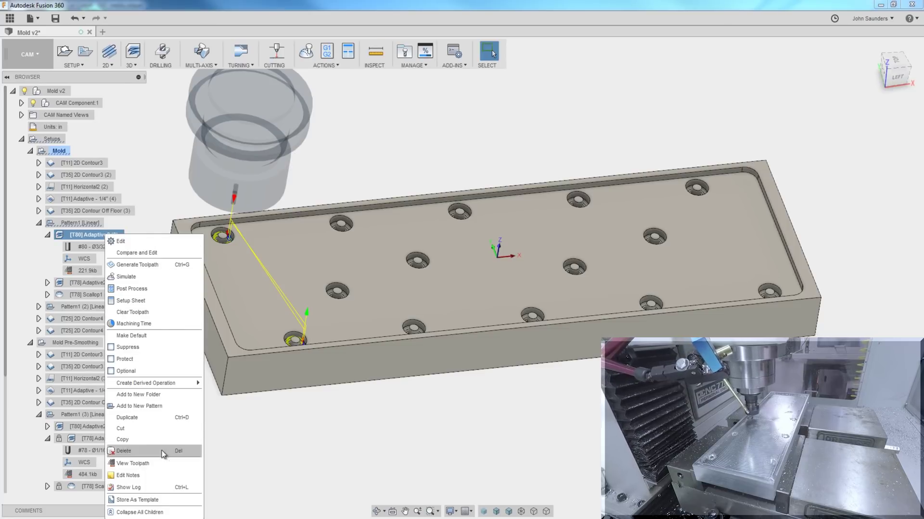
click(80, 222)
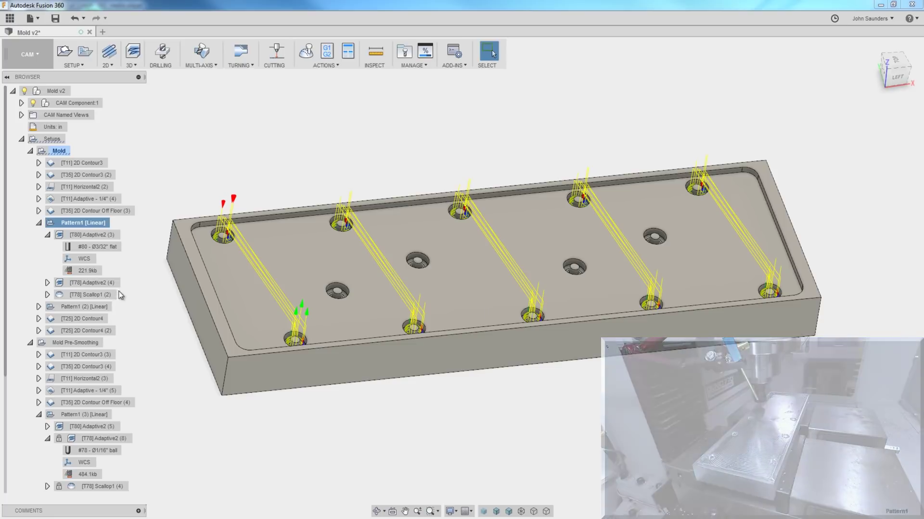
click(83, 307)
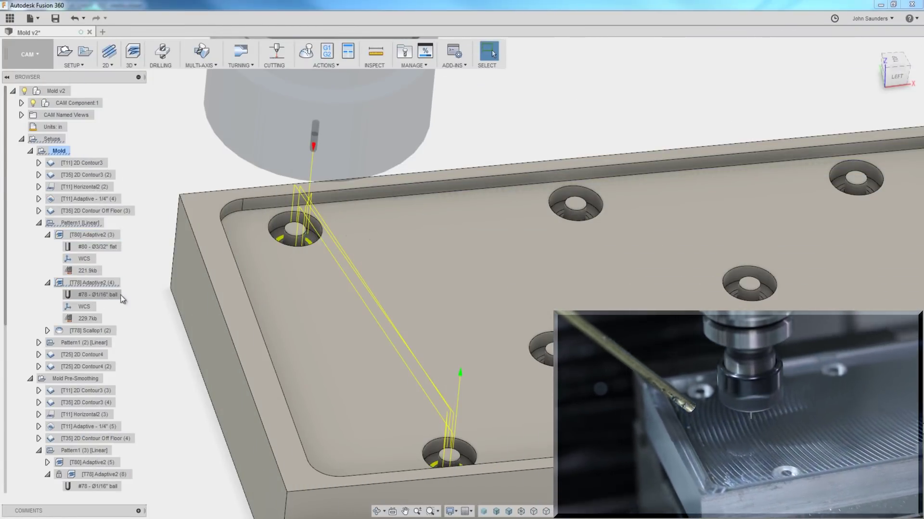
Show the Scallop1 (2) toolpath (#78 Ø1/16" ball, 43.5kb) in wireframe inside one counterbore
scroll(250, 223, up, 3)
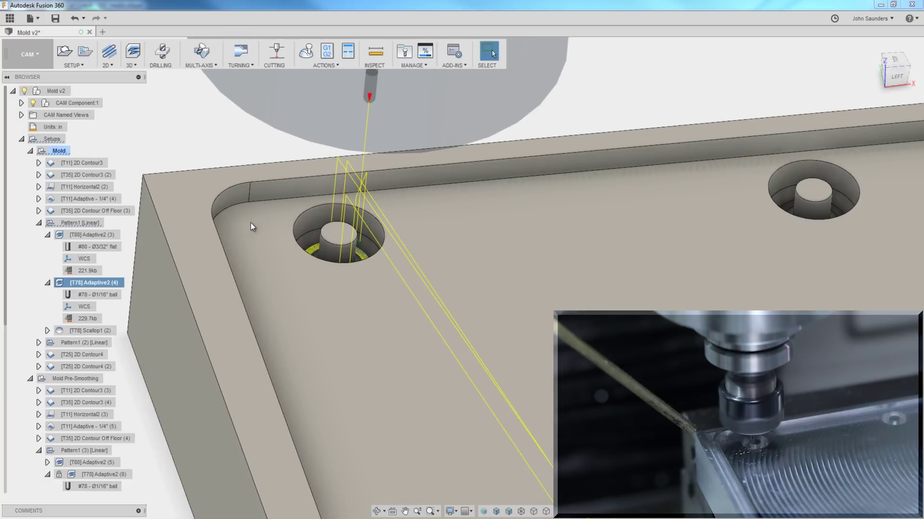
click(47, 331)
click(79, 329)
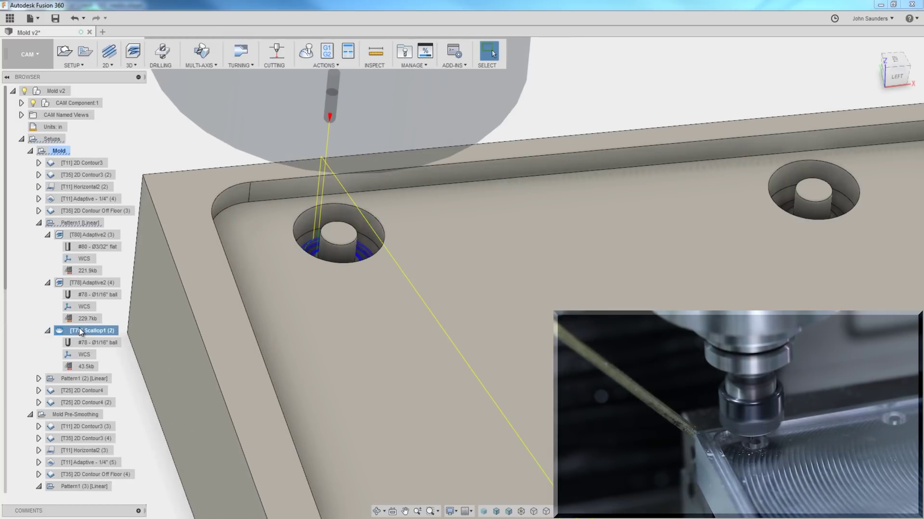
scroll(508, 456, up, 1)
click(521, 511)
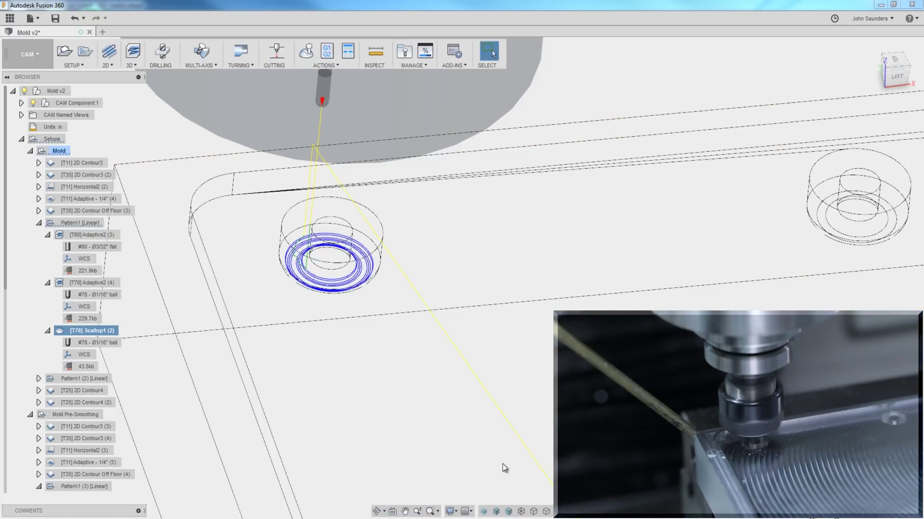
scroll(413, 326, up, 5)
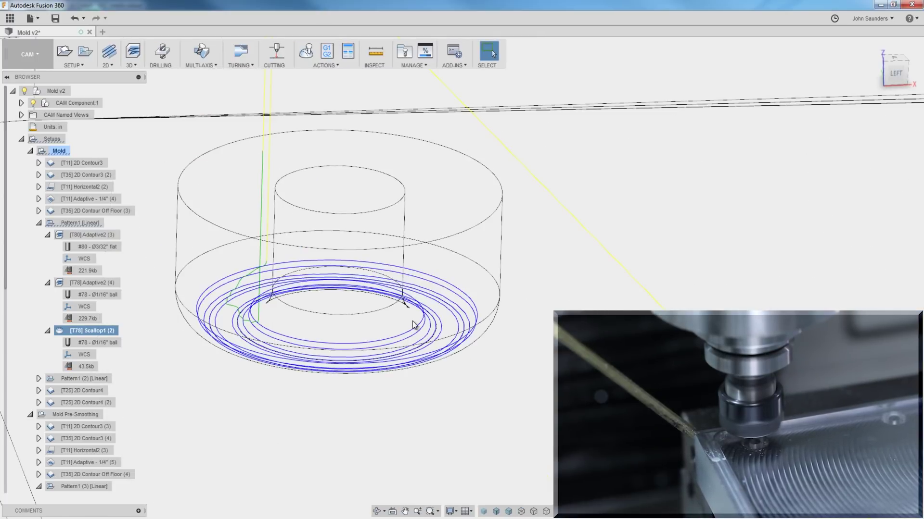